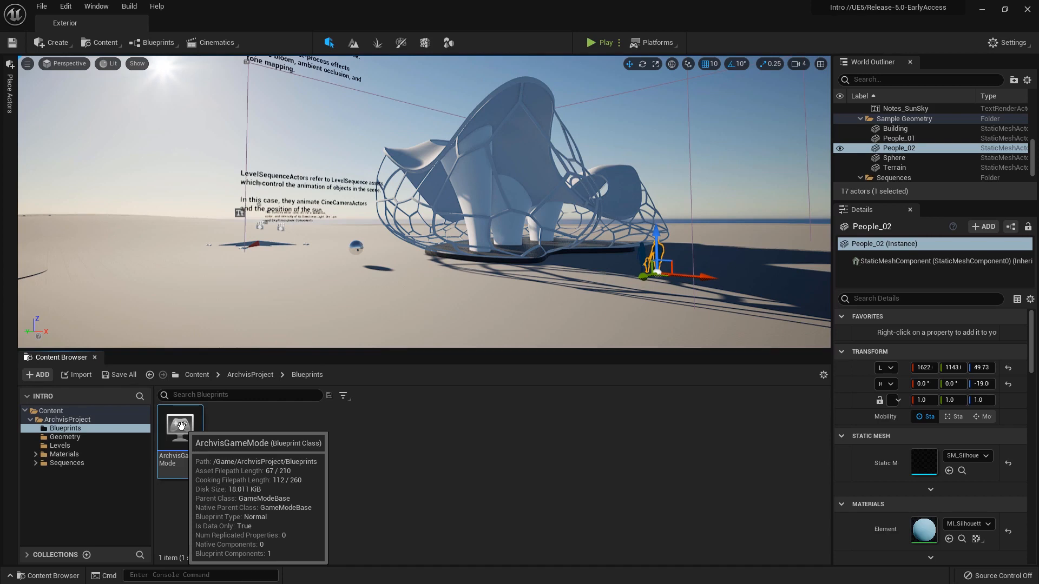
Step: Open the project's Geometry folder and show the SM_Building asset's file in Windows Explorer
left_click(72, 438)
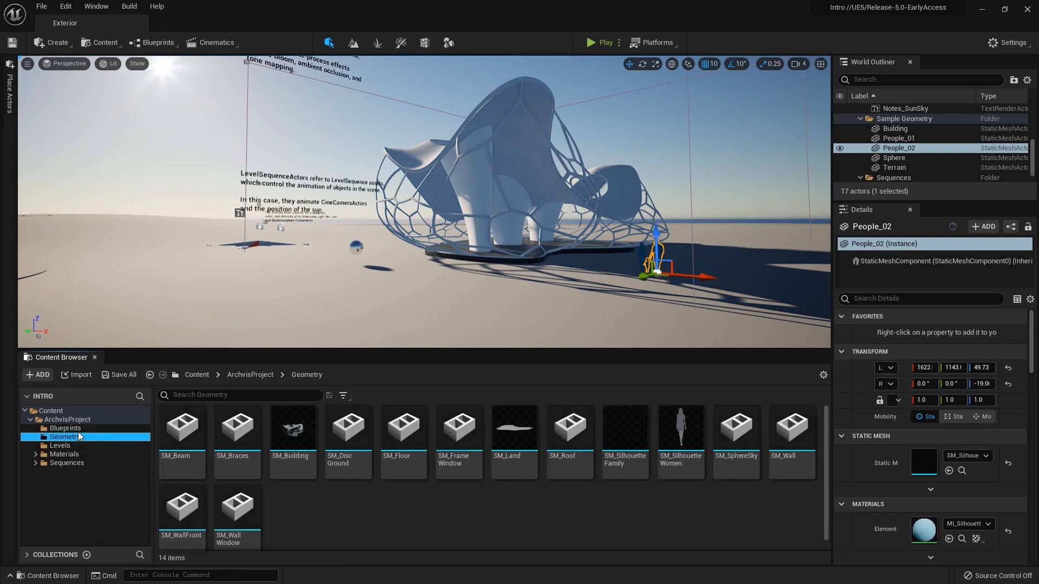
right_click(299, 429)
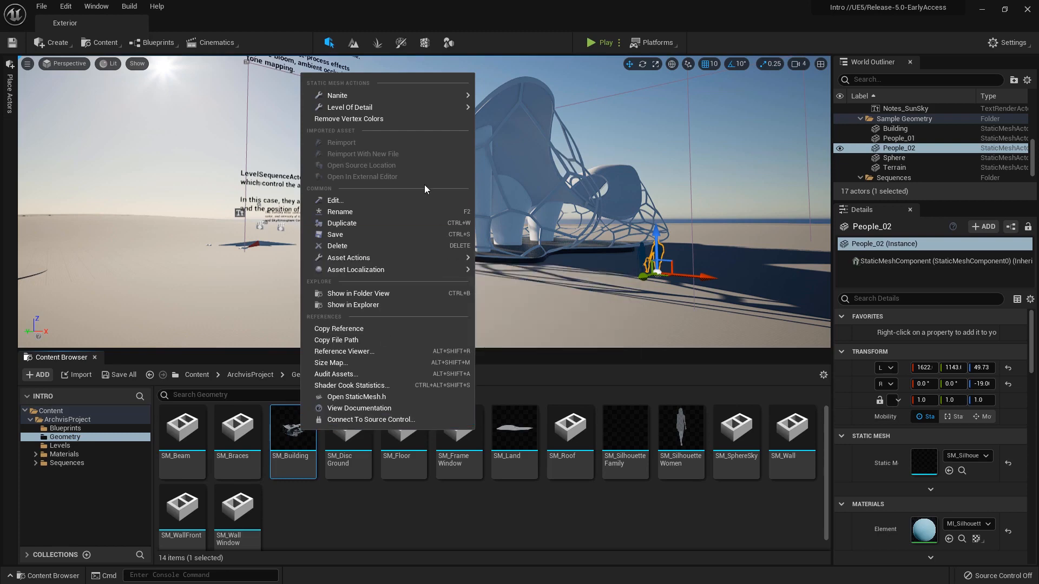
left_click(397, 306)
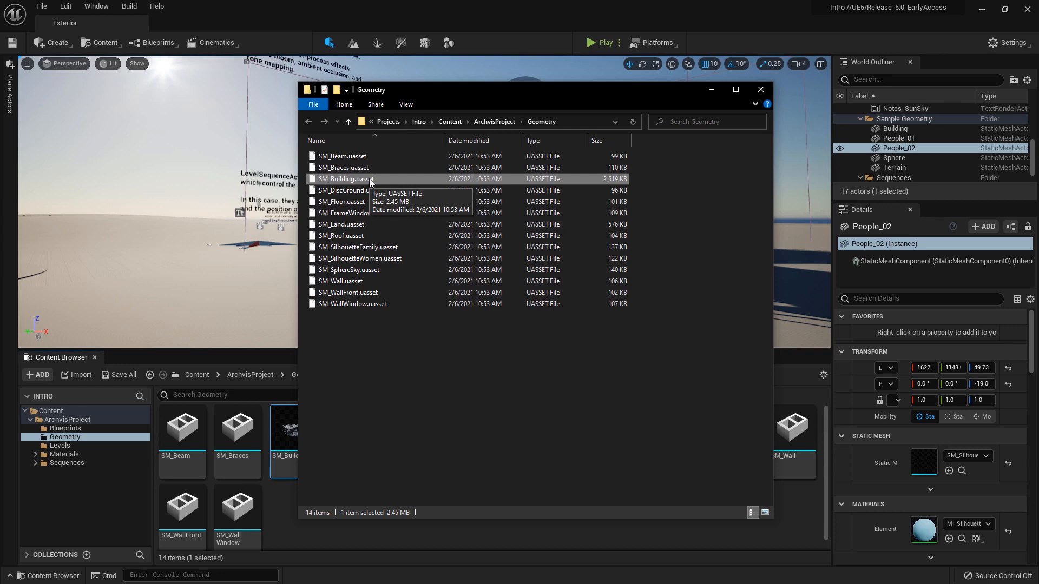
left_click(491, 17)
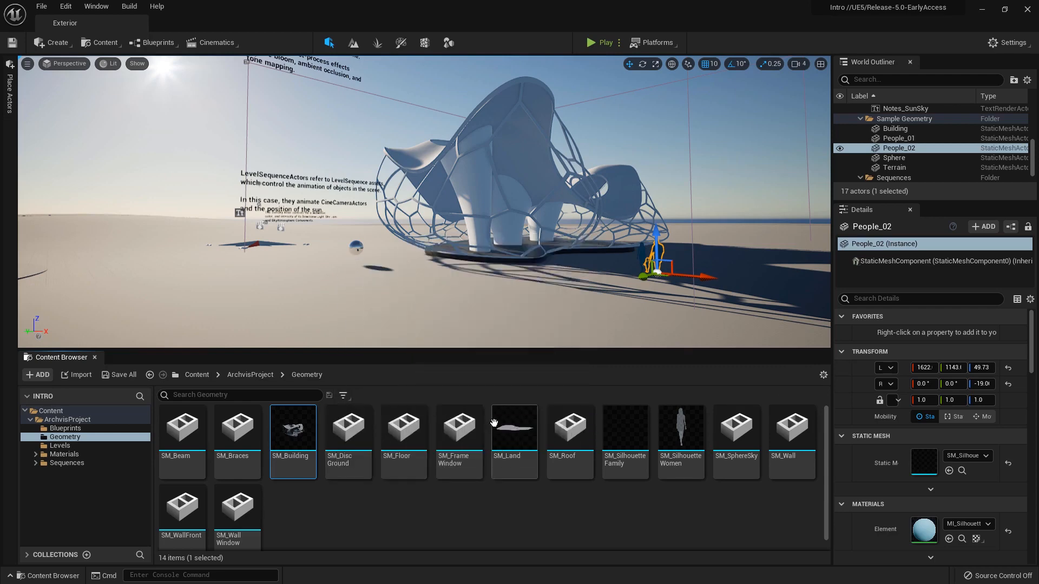
Step: Select the building in the viewport, and widen the World Outliner and Details area along with the outliner's Type column
right_click_drag(648, 208, 601, 223)
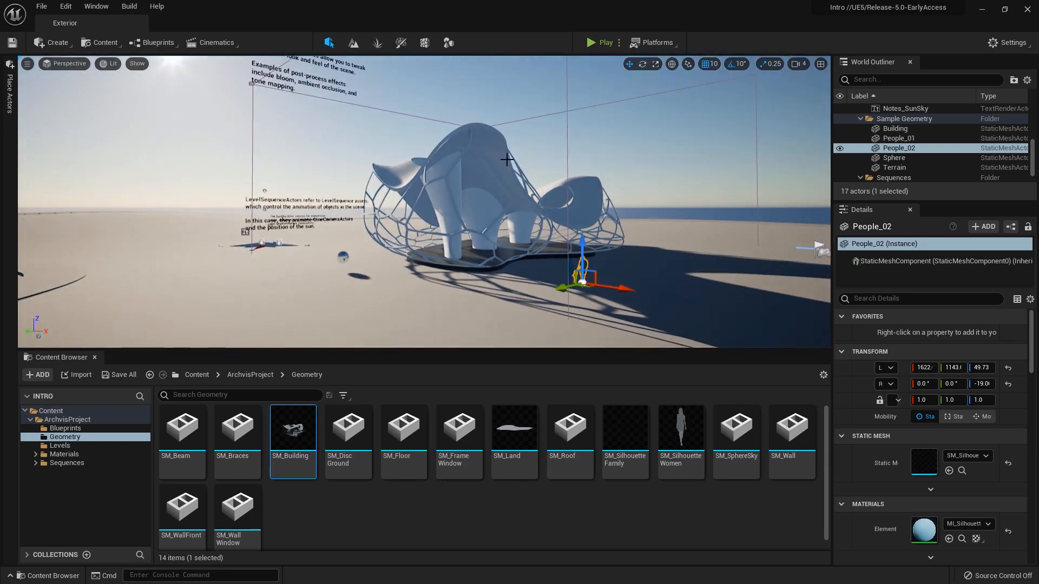
left_click(485, 189)
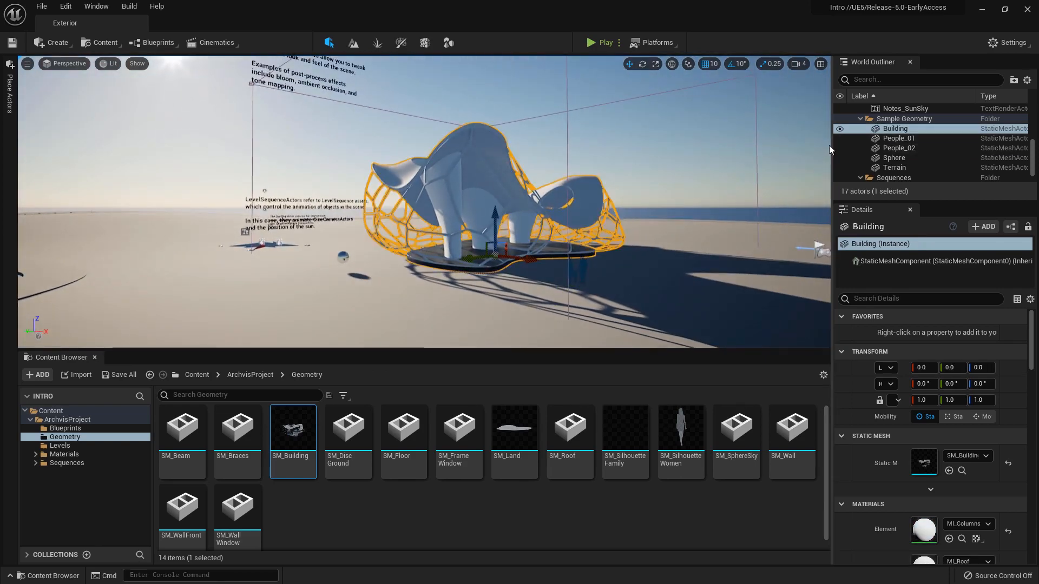
left_click_drag(772, 153, 749, 152)
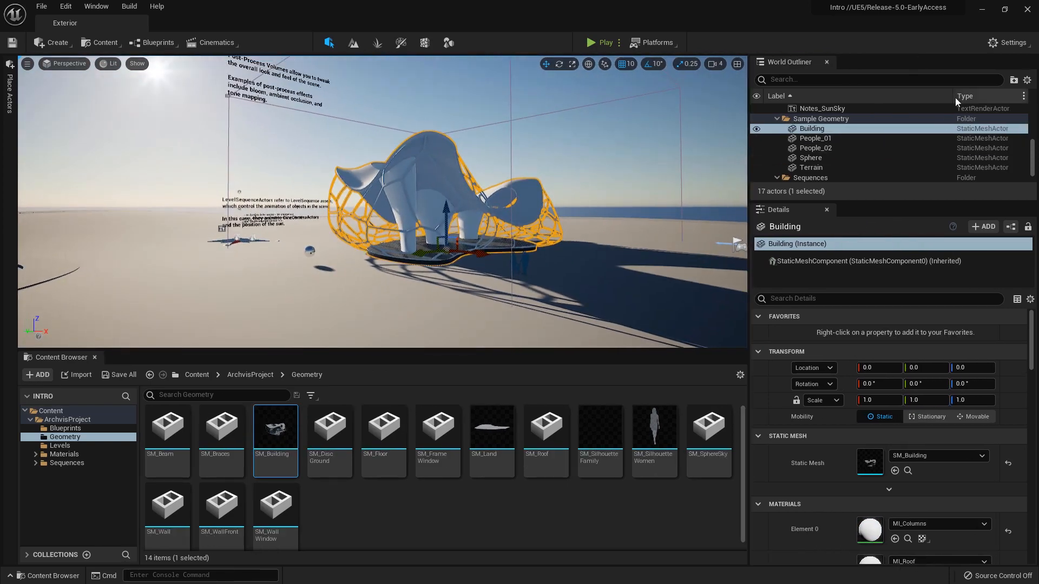
left_click_drag(914, 96, 876, 96)
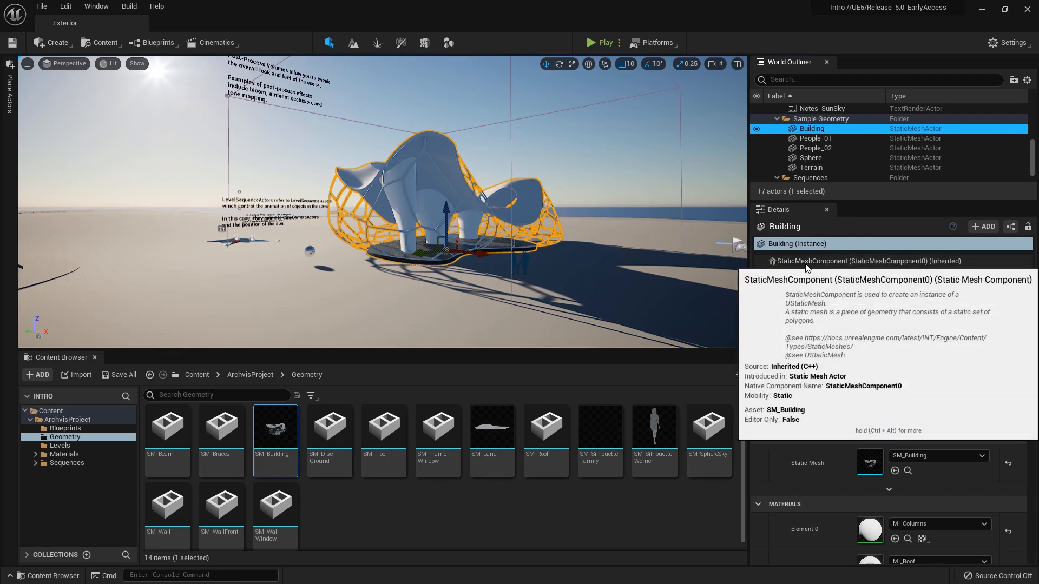
Step: Inspect the Building actor's StaticMeshComponent and the static mesh asset assigned to it
left_click(806, 262)
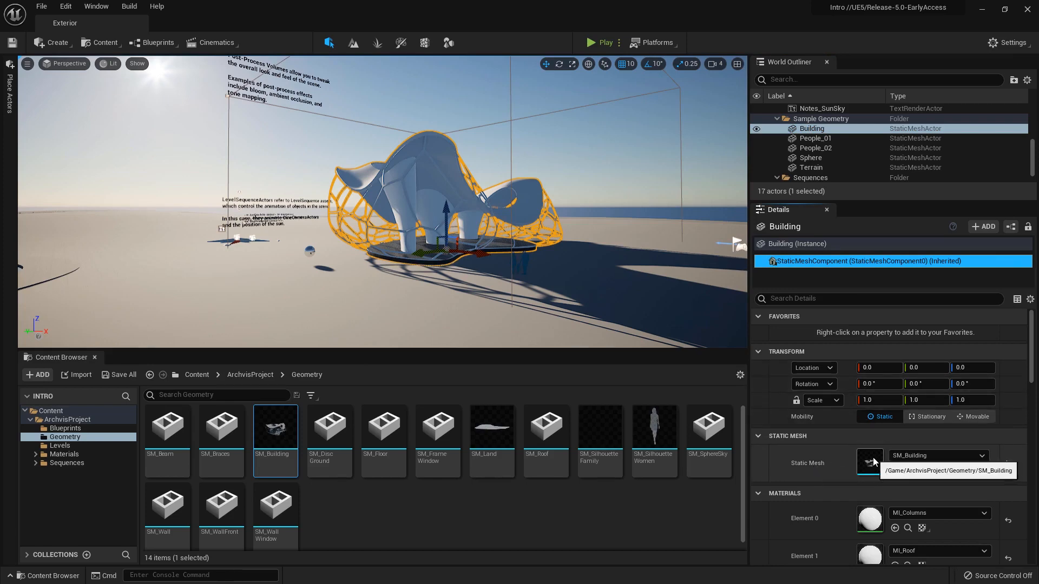
mouse_move(289, 431)
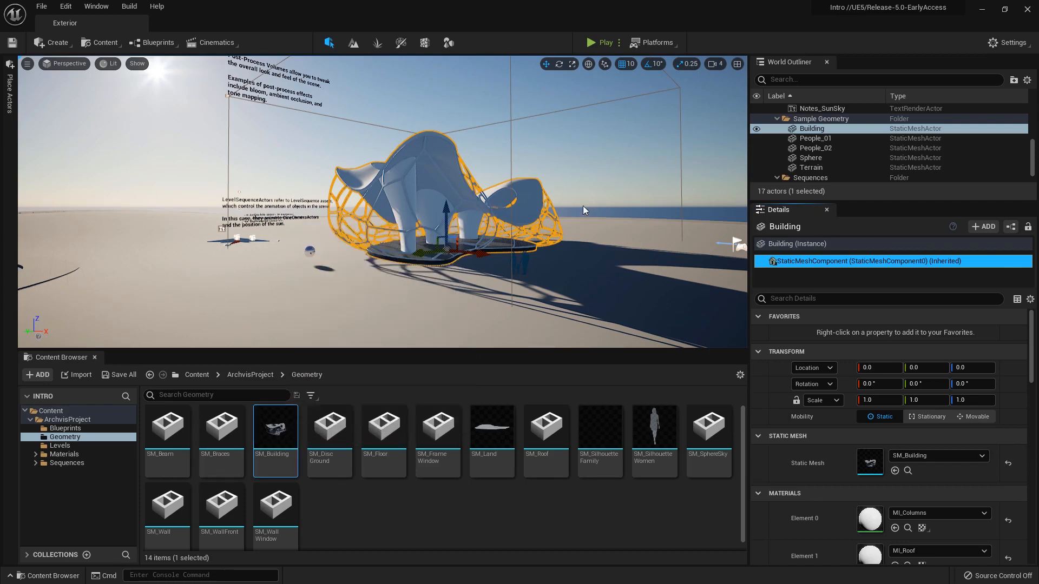
Step: Duplicate the building and move the copy sideways along the Y axis to about -3940
right_click_drag(599, 216, 541, 205)
right_click_drag(381, 241, 332, 263)
left_click_drag(332, 263, 694, 254, "alt")
mouse_move(694, 254)
right_mouse_down()
mouse_move(677, 251)
mouse_move(686, 250)
right_mouse_up()
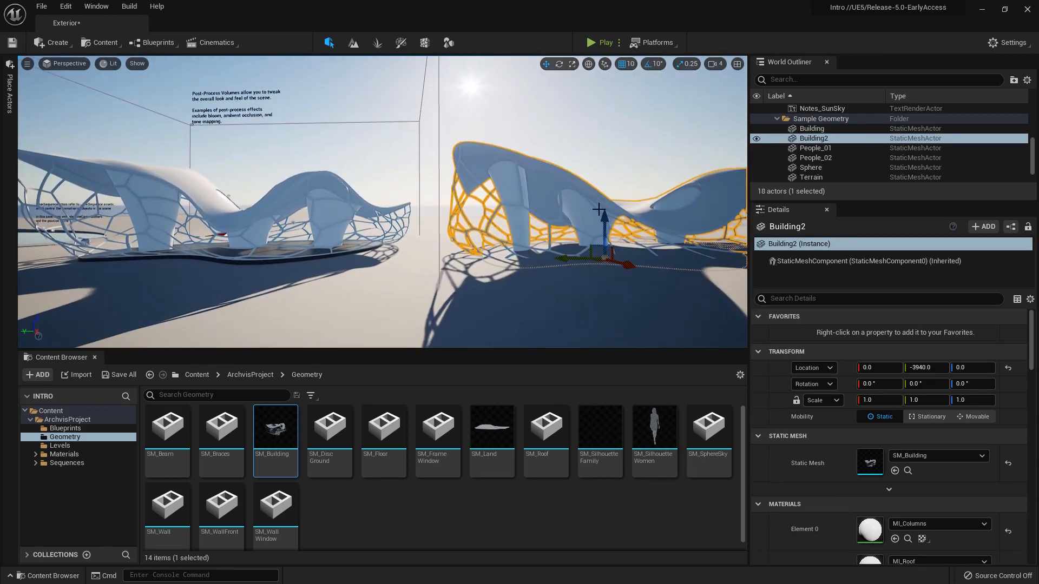
Step: Select the original building and its duplicate in turn to compare their details and shared source mesh
left_click(861, 128)
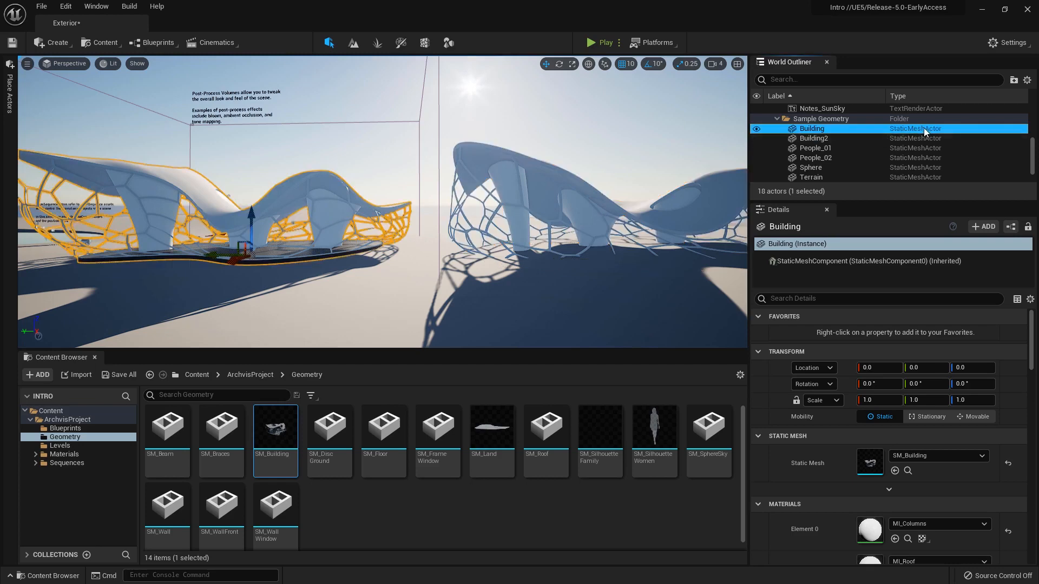
left_click(921, 138)
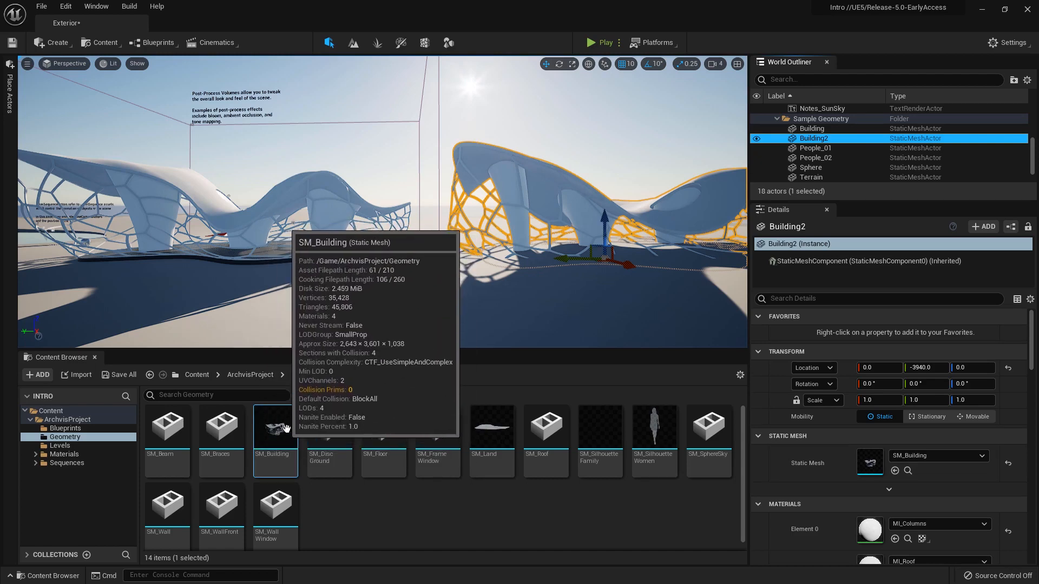
right_click_drag(567, 299, 552, 302)
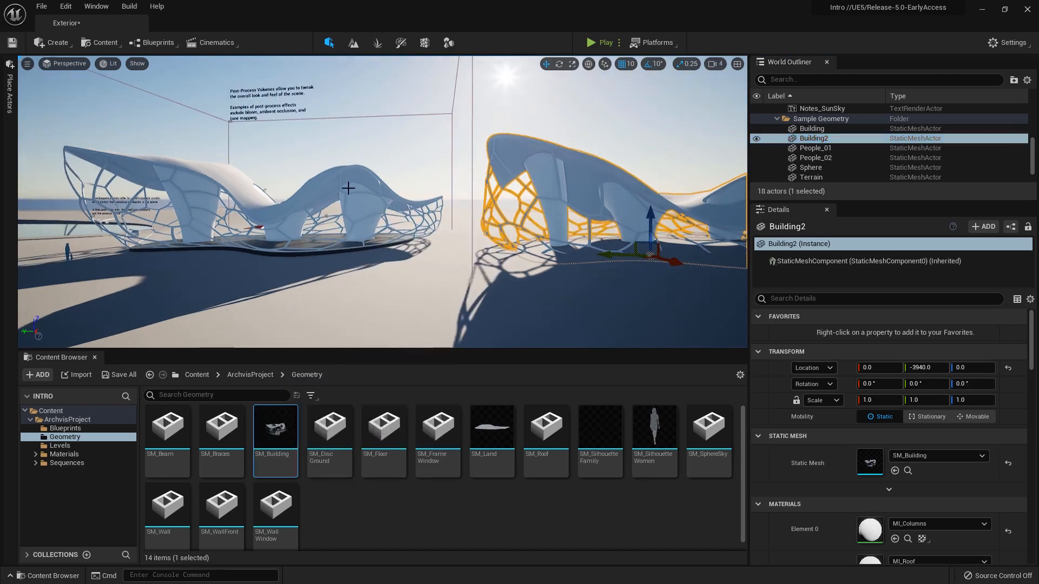
Step: Raise the duplicate building along the Z axis to about 770
left_click(349, 189)
left_click(606, 199)
key("f")
left_click_drag(649, 141, 649, 138)
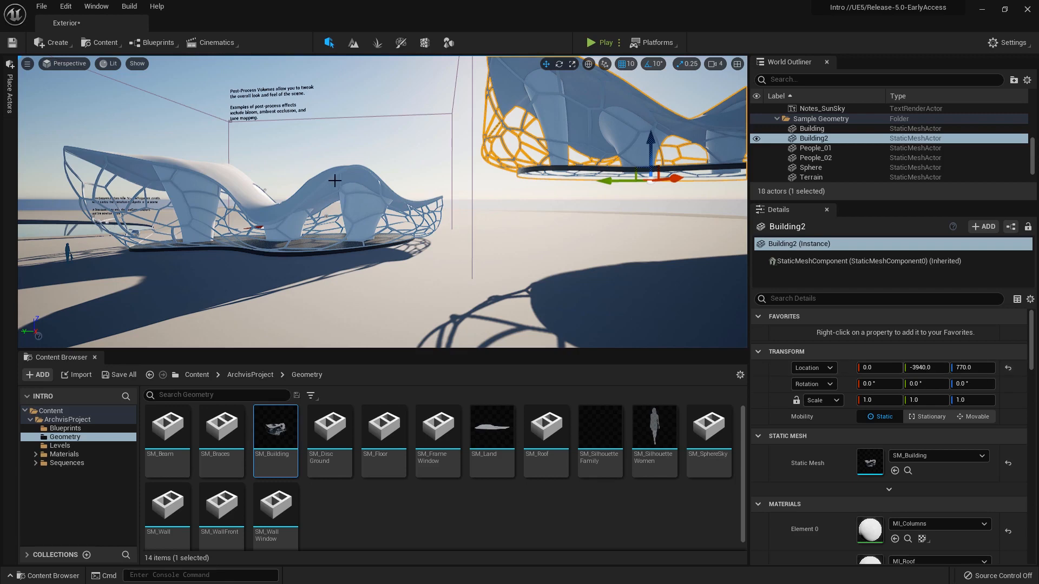
Step: Delete the raised duplicate building, leaving the original in the scene
left_click(335, 181)
left_click(630, 139)
mouse_move(275, 441)
key("Delete")
mouse_move(581, 234)
right_mouse_down()
mouse_move(644, 319)
mouse_move(604, 284)
mouse_move(581, 229)
right_mouse_up()
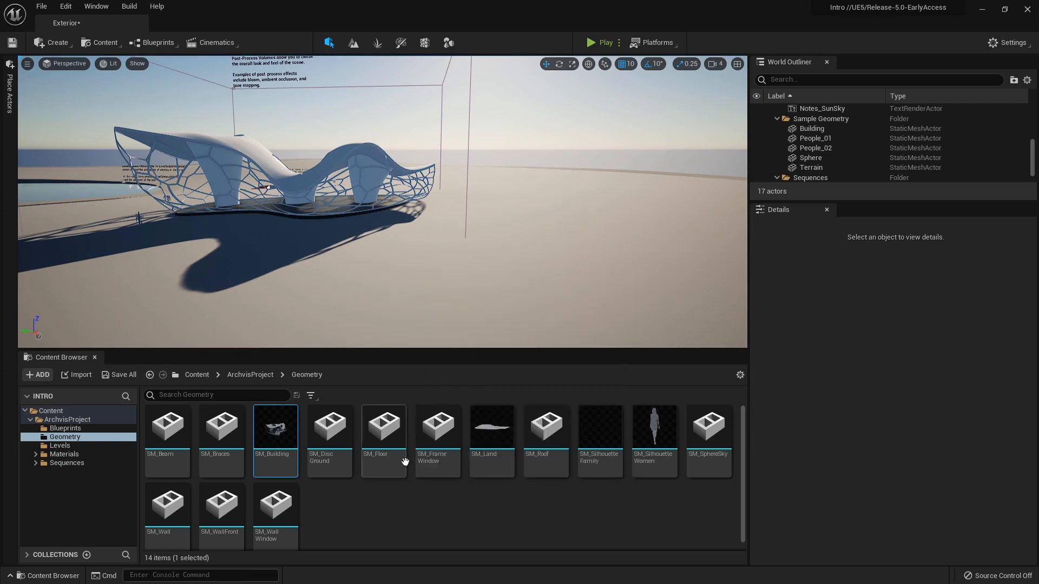
Step: Start a new Blueprint Class in the Content folder, browse the full list of parent classes, and close the picker without choosing one
left_click(55, 411)
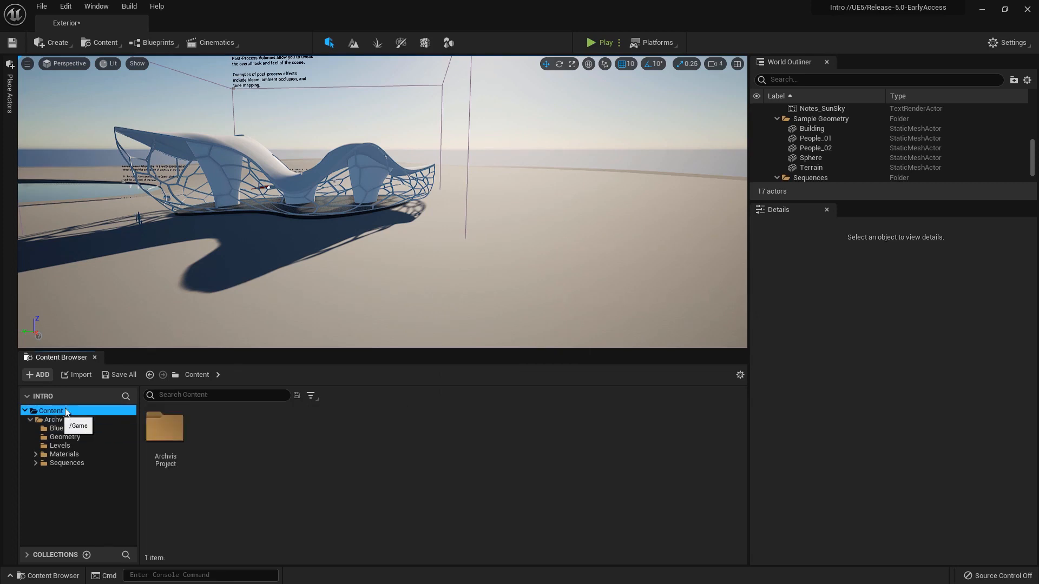
right_click(352, 461)
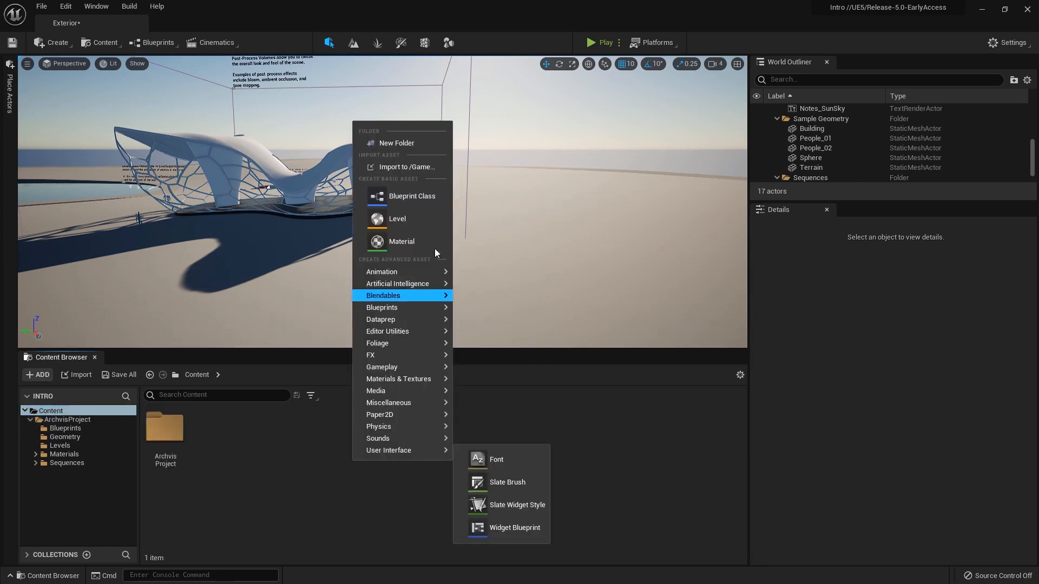
left_click(399, 192)
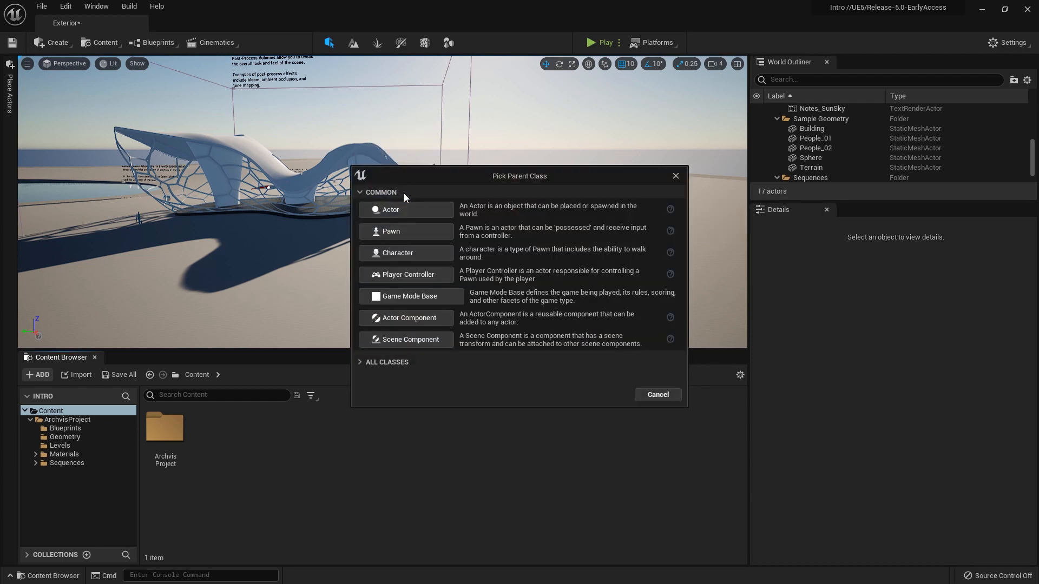
left_click_drag(447, 178, 450, 136)
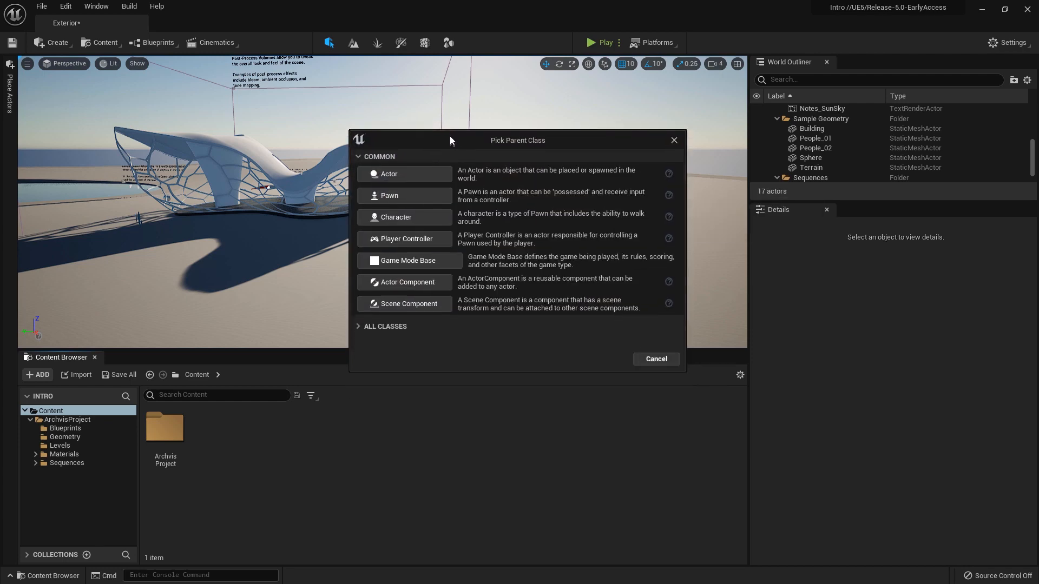
left_click(359, 325)
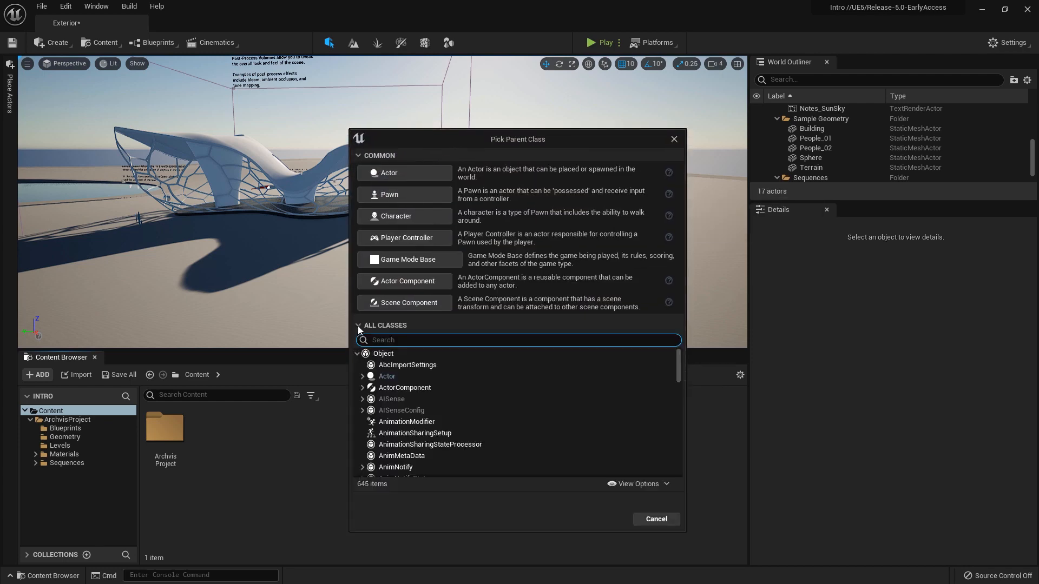
left_click(383, 354)
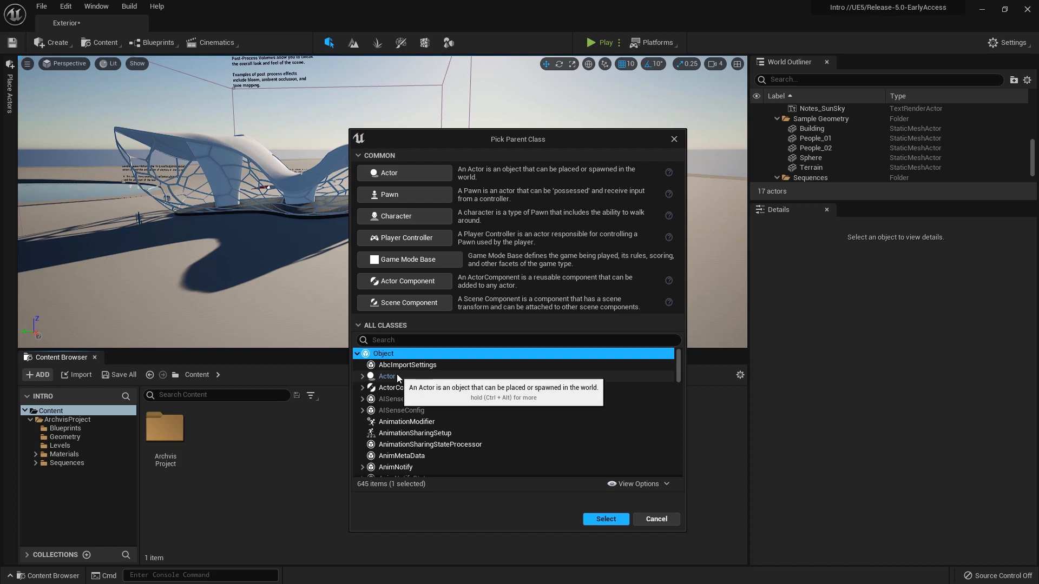
scroll(430, 401, "down", 3)
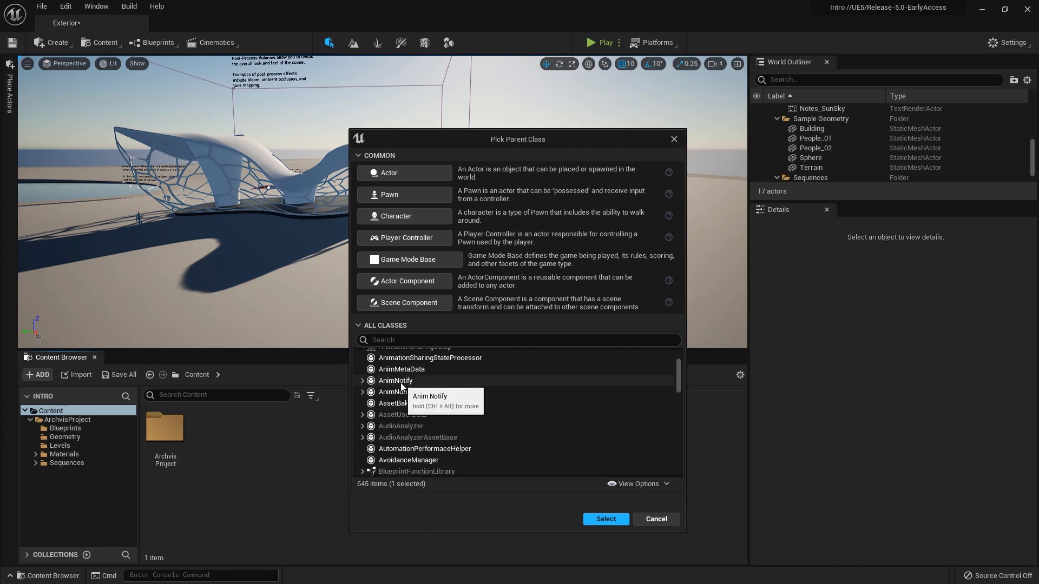
scroll(438, 430, "down", 4)
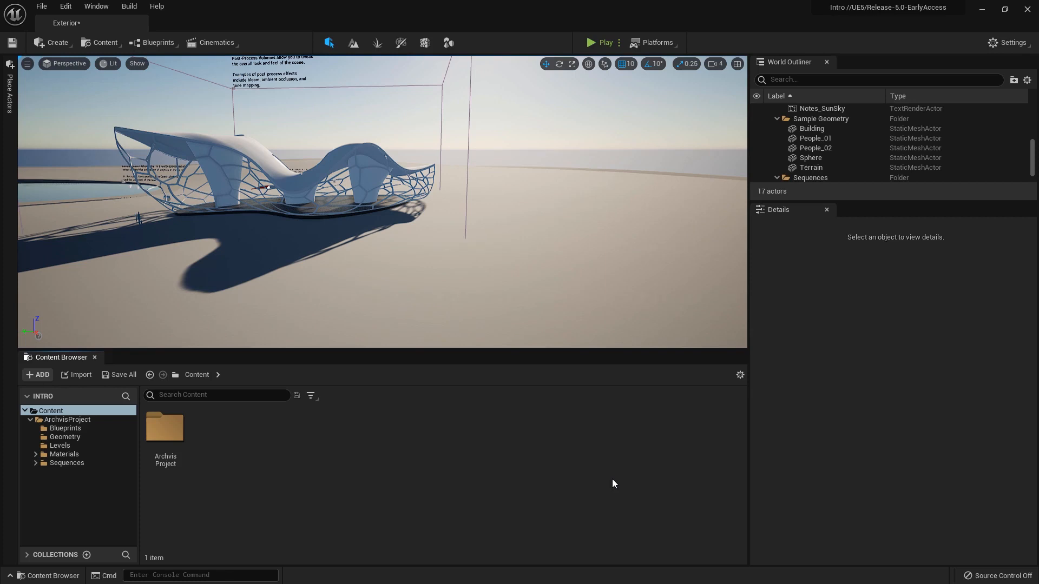
Step: Browse the ArchvisProject, Blueprints and Geometry folders and inspect the SM_Building asset's information
left_click(159, 433)
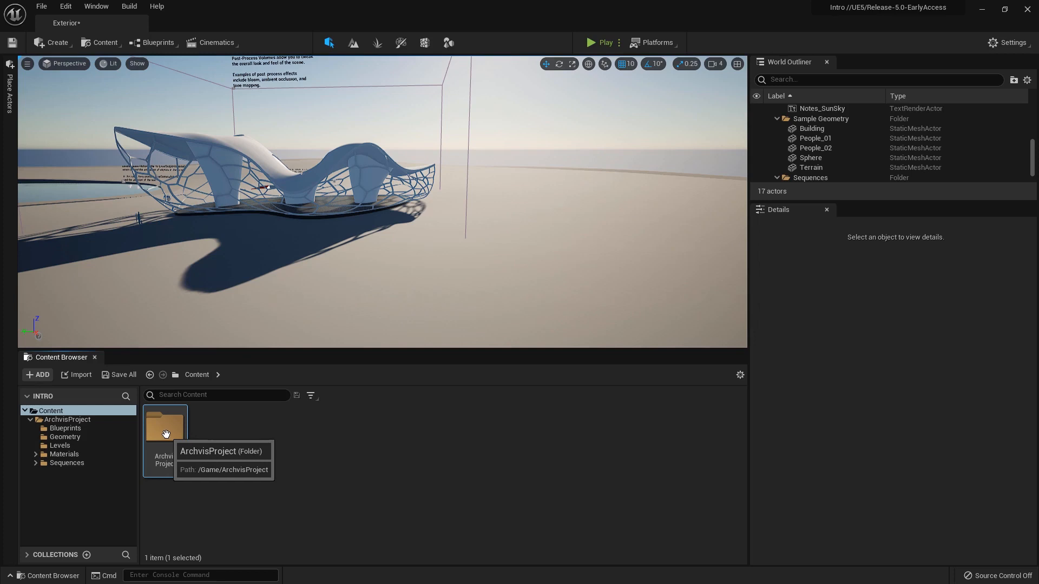
left_click(81, 420)
left_click(77, 428)
left_click(73, 437)
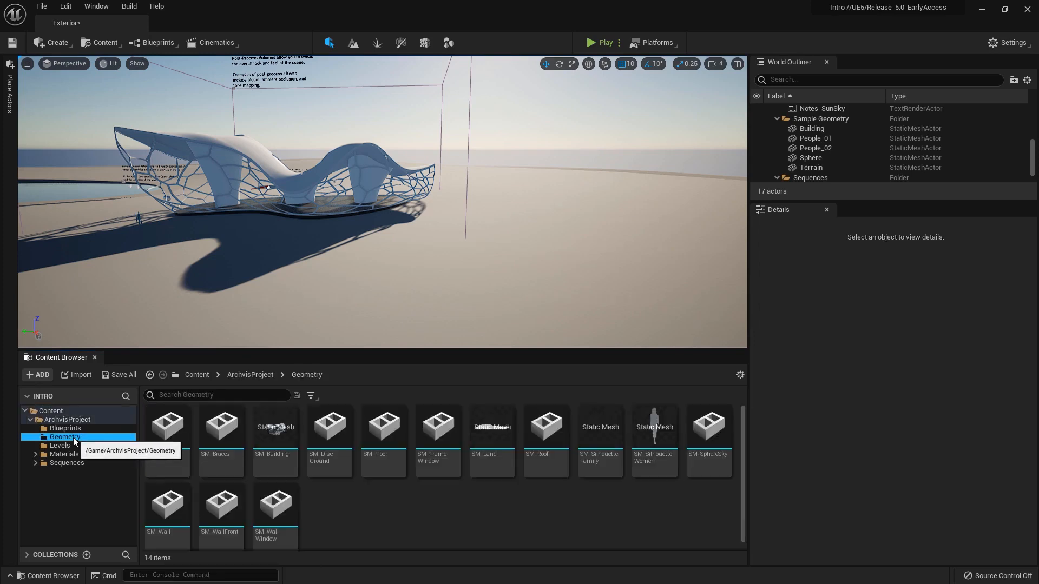
left_click(277, 436)
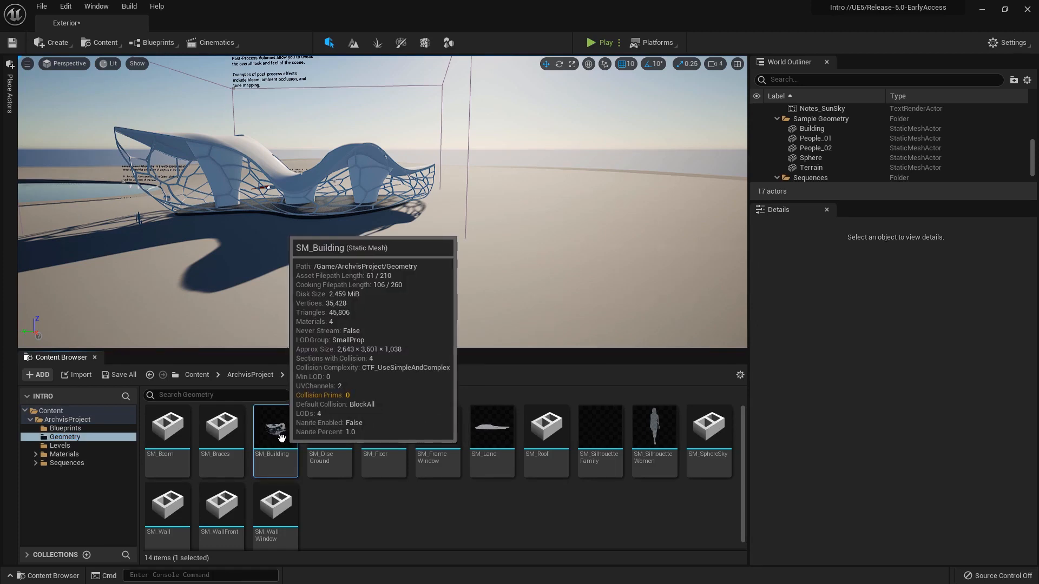
left_click(89, 427)
left_click(86, 435)
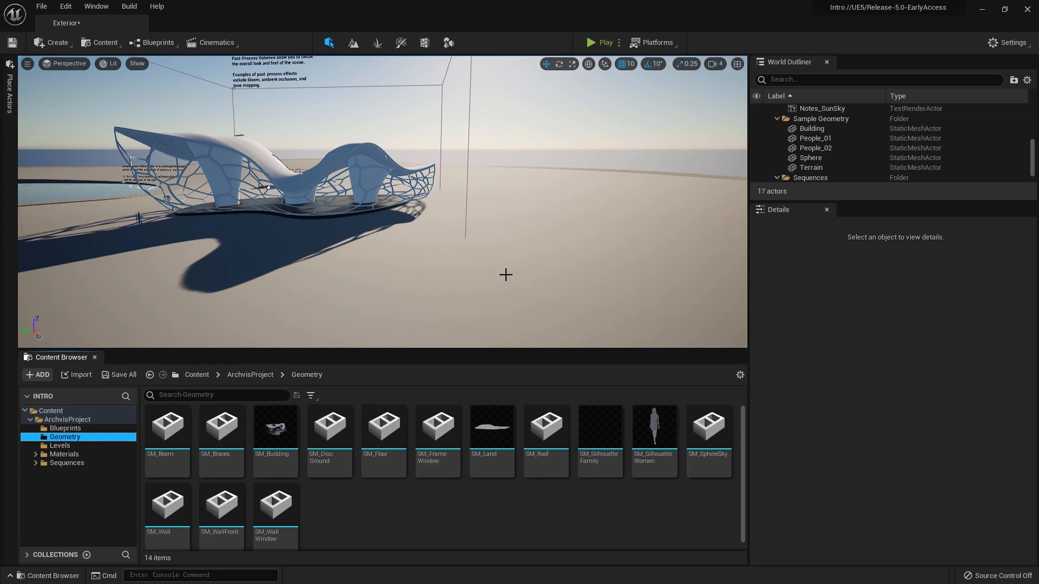
Step: Select the building and the terrain in the viewport to examine each actor's details
right_click_drag(355, 201, 356, 204)
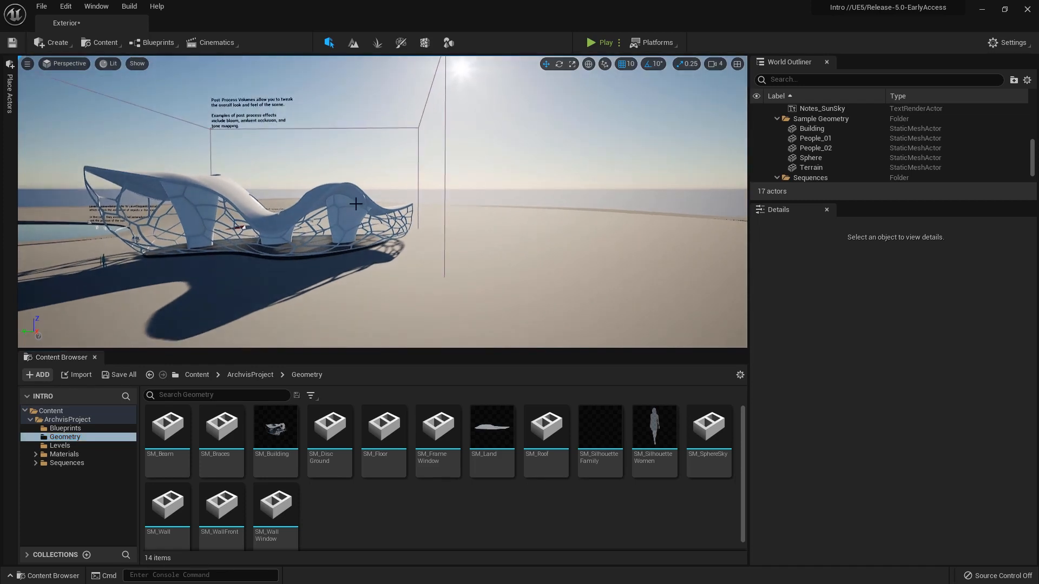
left_click(352, 200)
right_click_drag(597, 229, 572, 247)
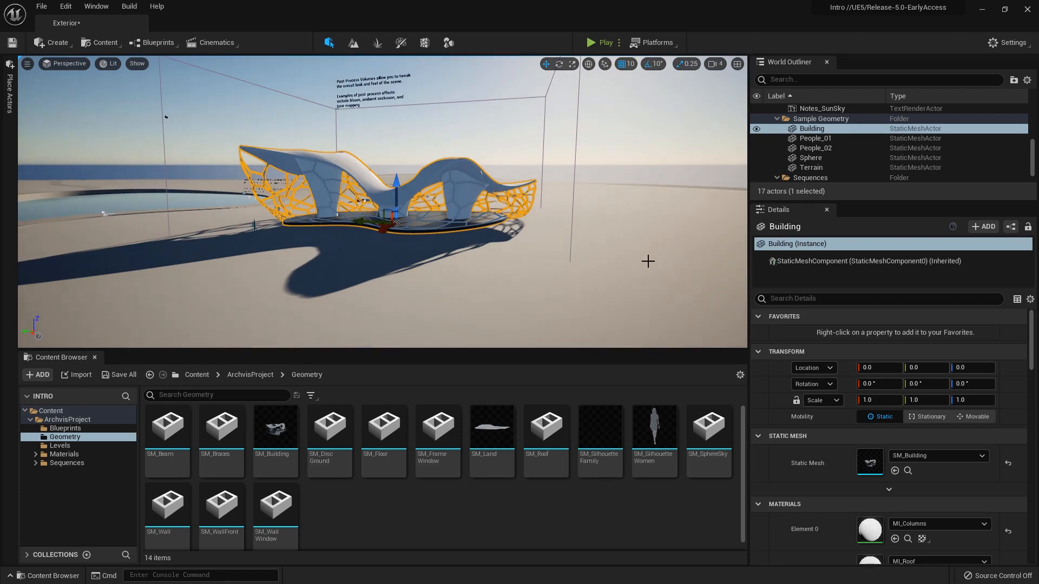
left_click(648, 261)
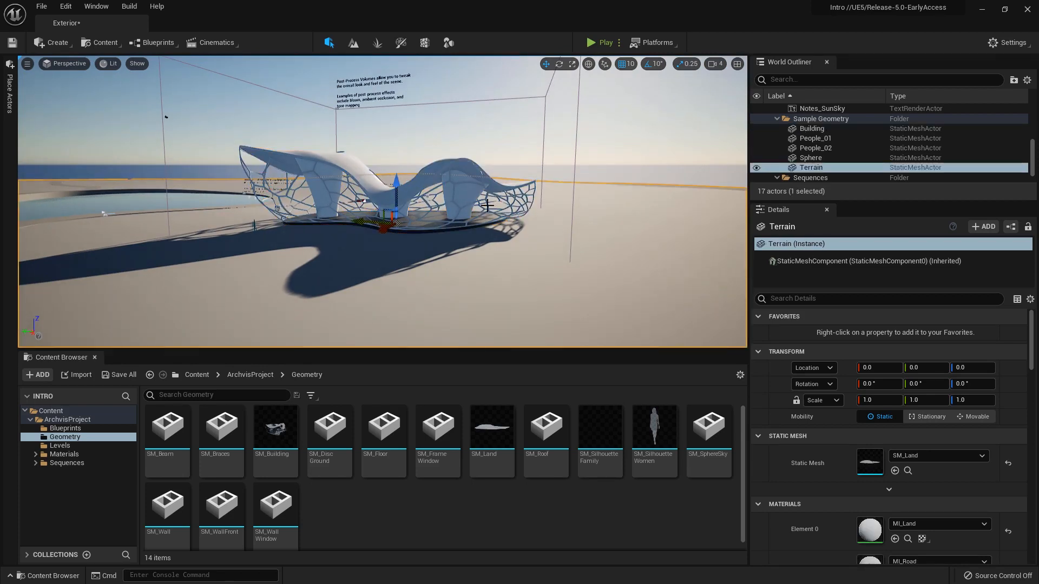
Step: Inspect the SunSky and ExponentialHeightFog actors, and make the World Outliner taller to show more actors
left_click(575, 150)
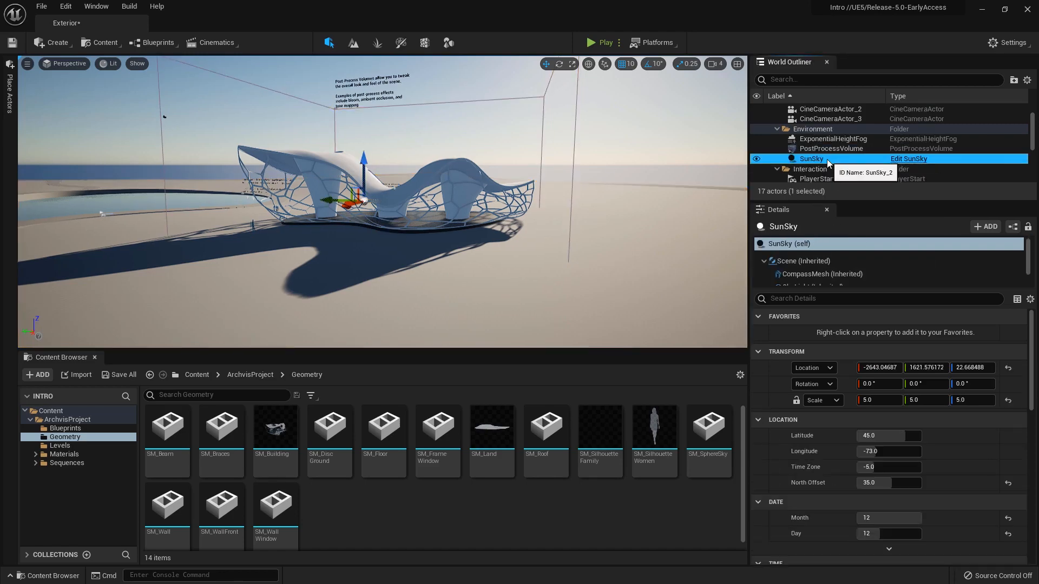
left_click(836, 138)
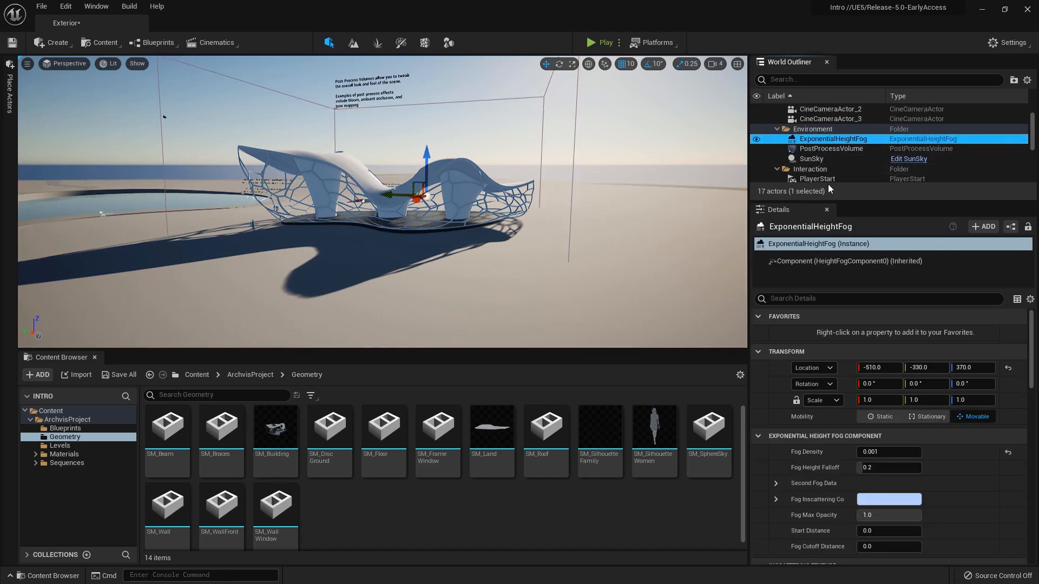
left_click_drag(828, 202, 832, 277)
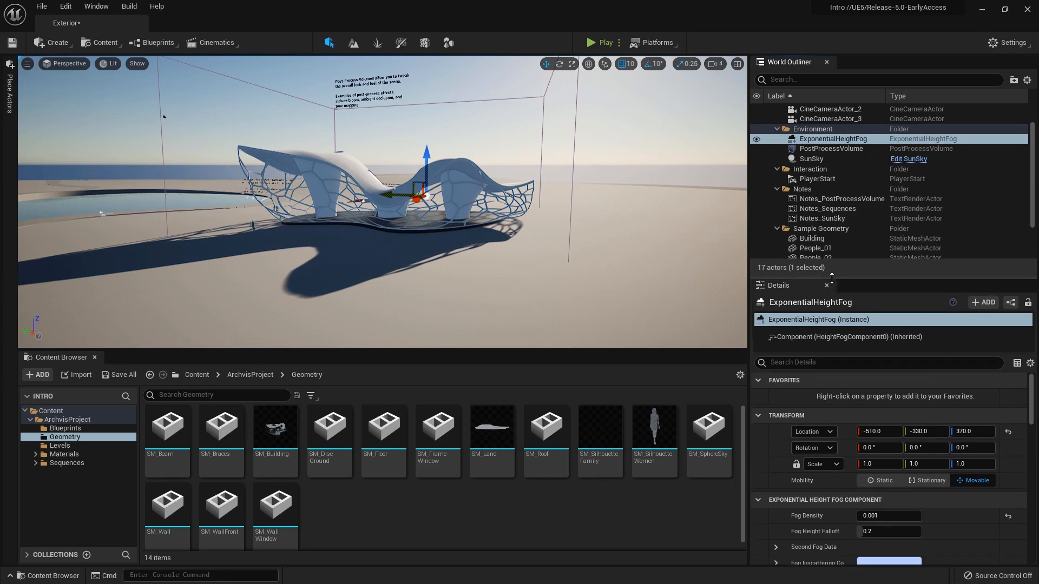